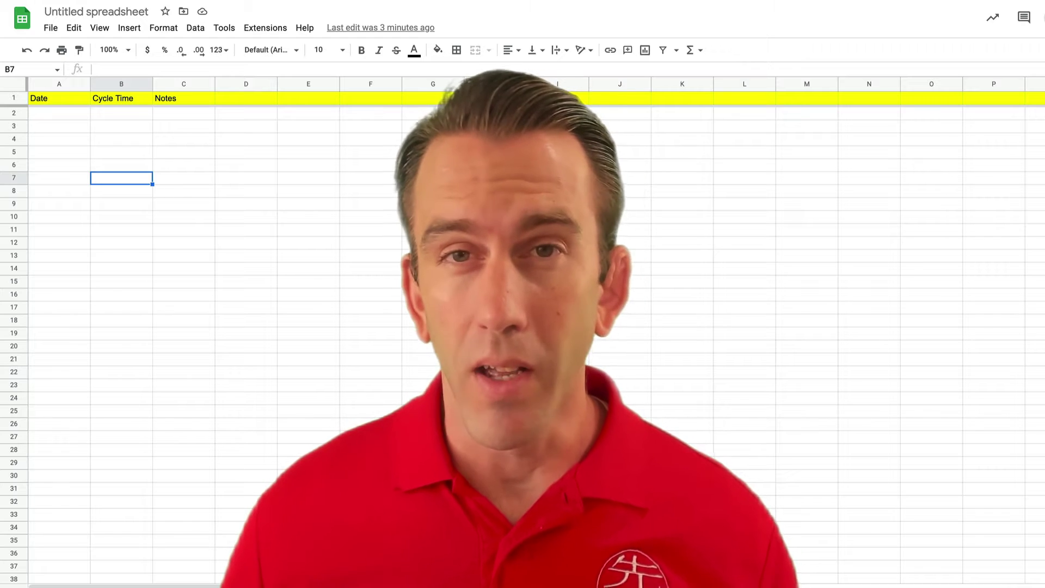
click(280, 191)
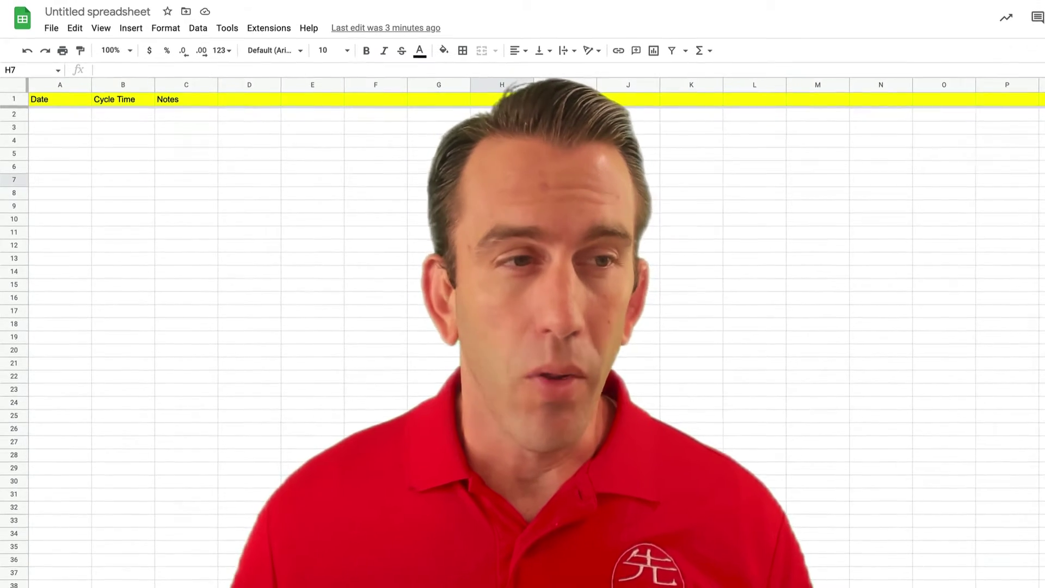
double_click(75, 117)
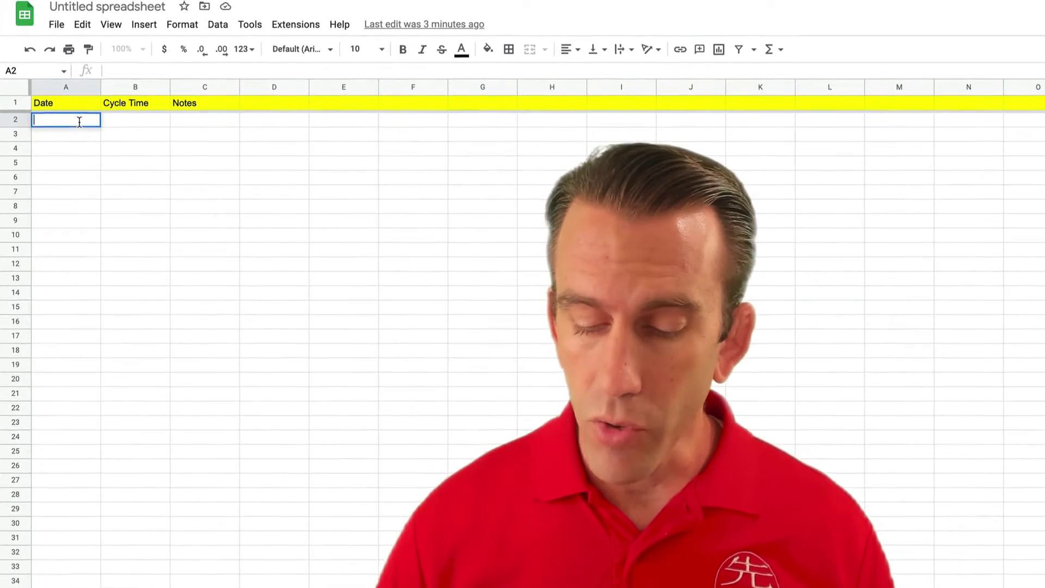
text(01/05/20)
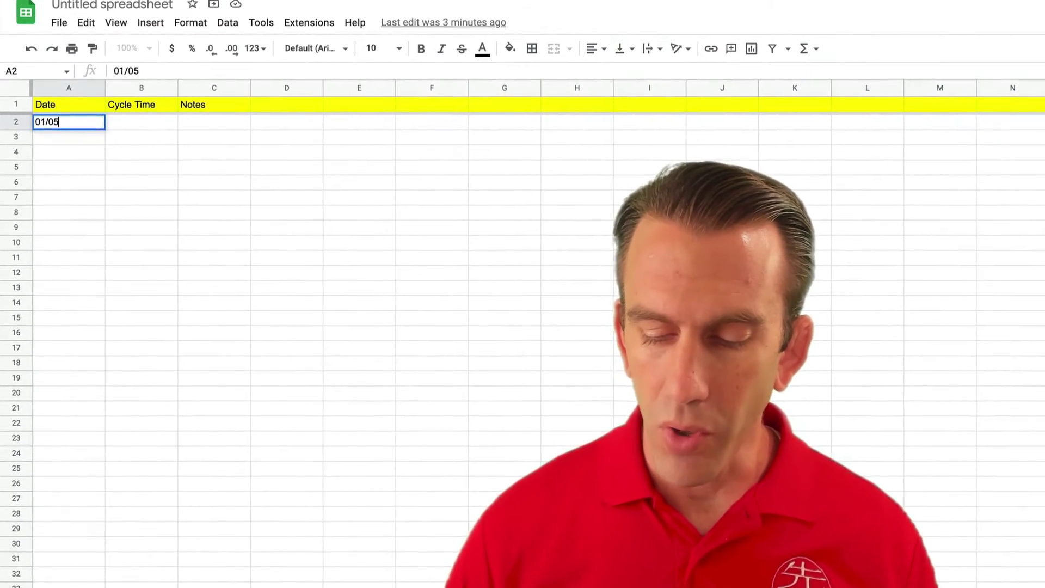
text(22)
key(Return)
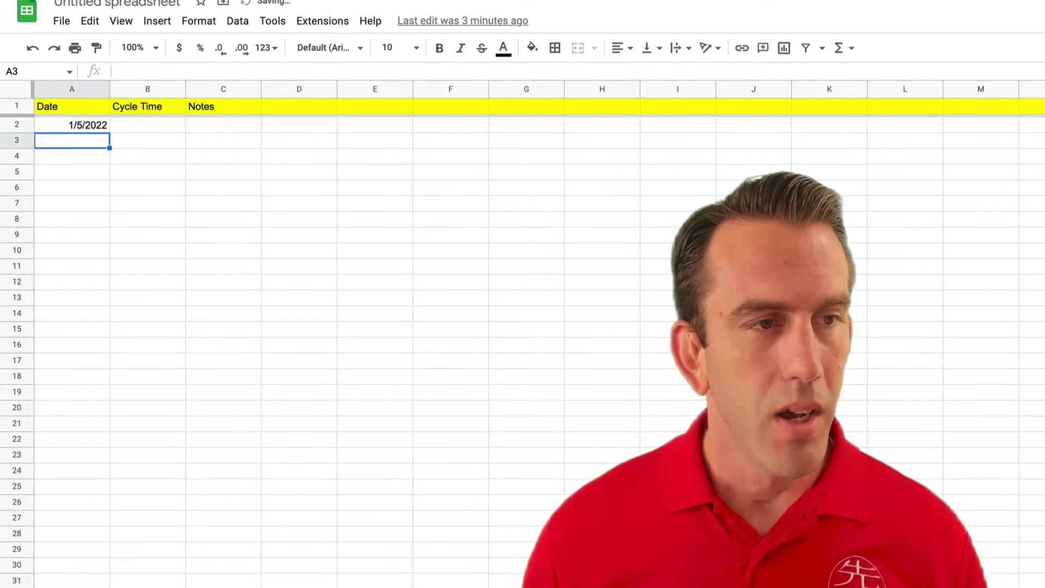
text(A)
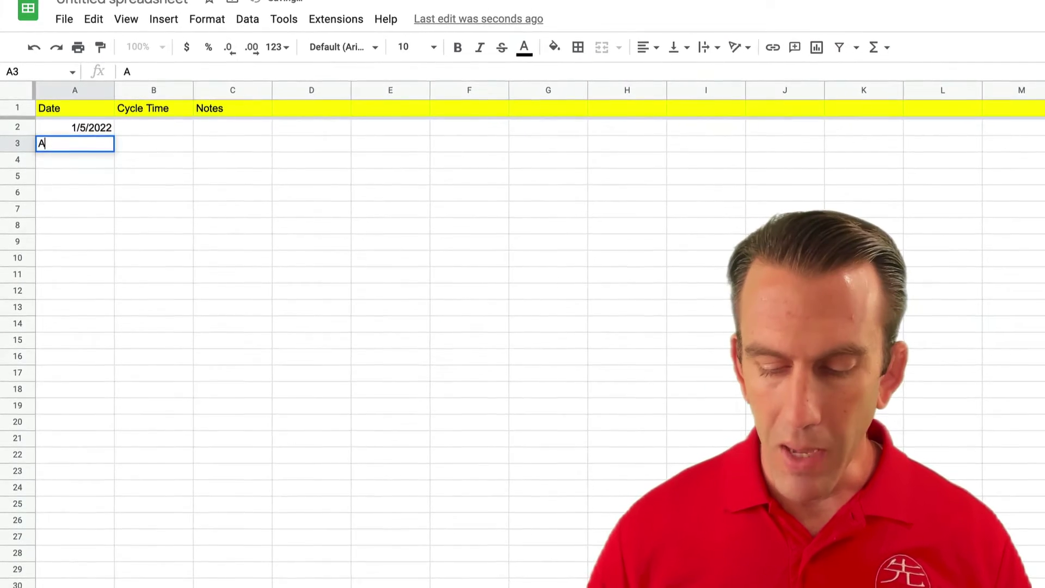
key(Return)
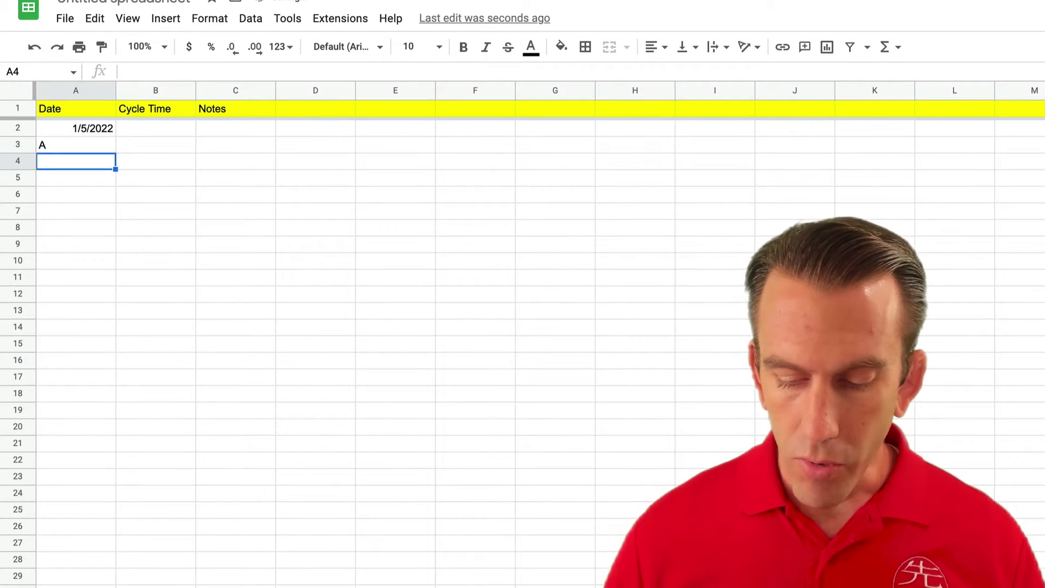
text(1-5-201)
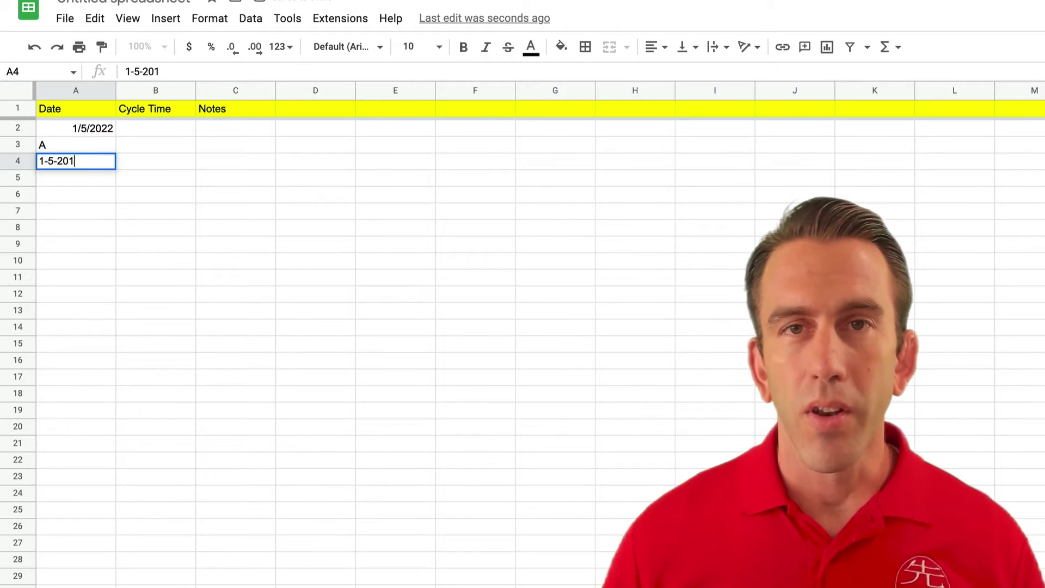
key(Return)
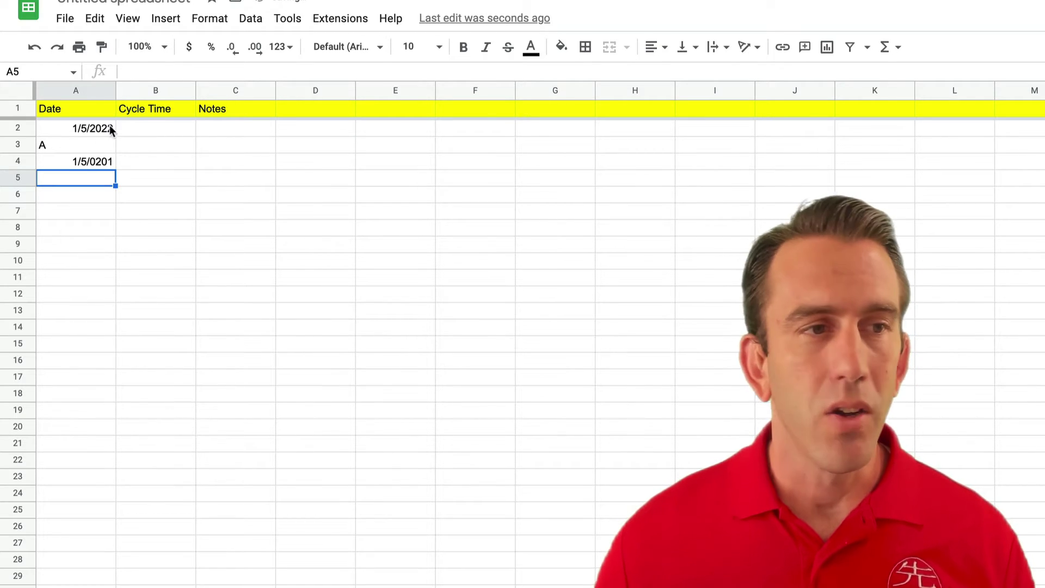
drag(94, 128, 94, 161)
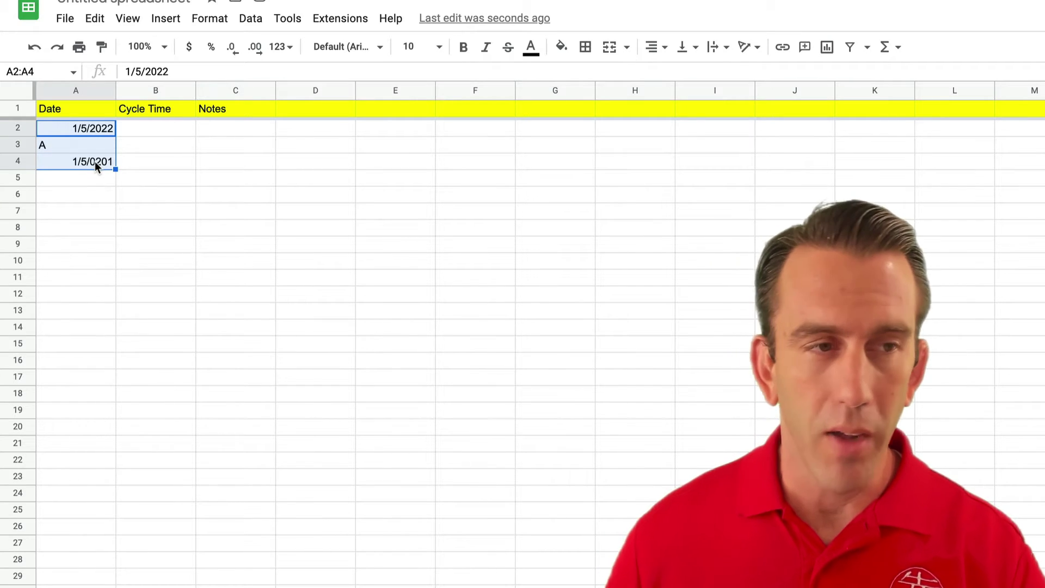
key(Delete)
click(199, 165)
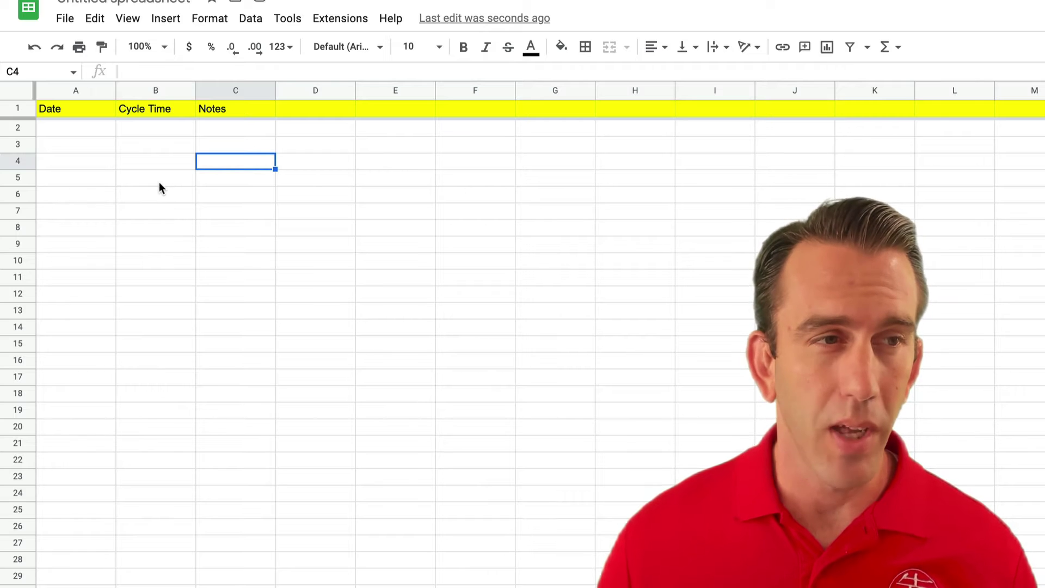
Apply the Date number format to the whole of column A, then select cell A2.
click(61, 90)
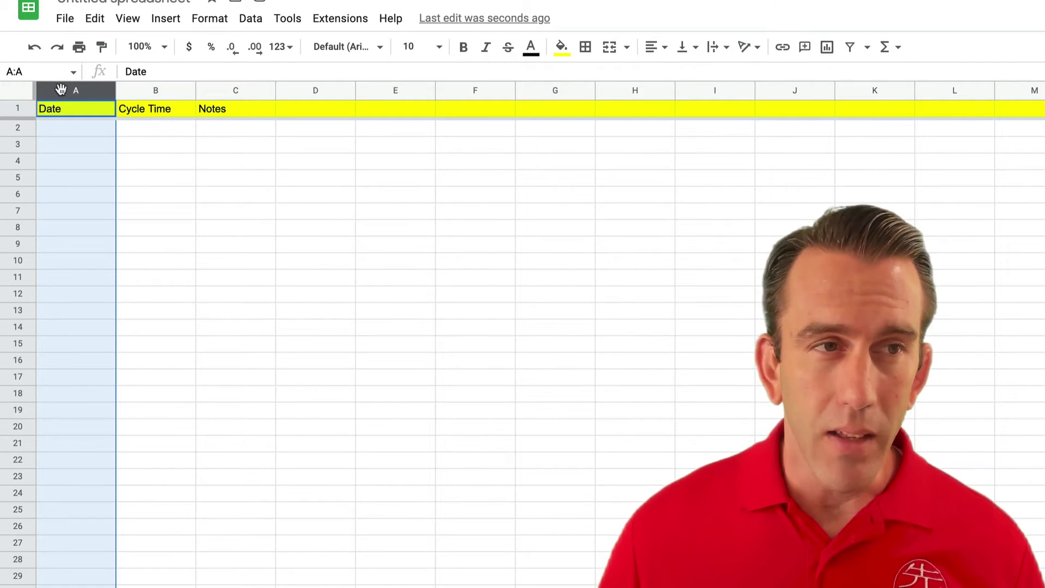
click(211, 18)
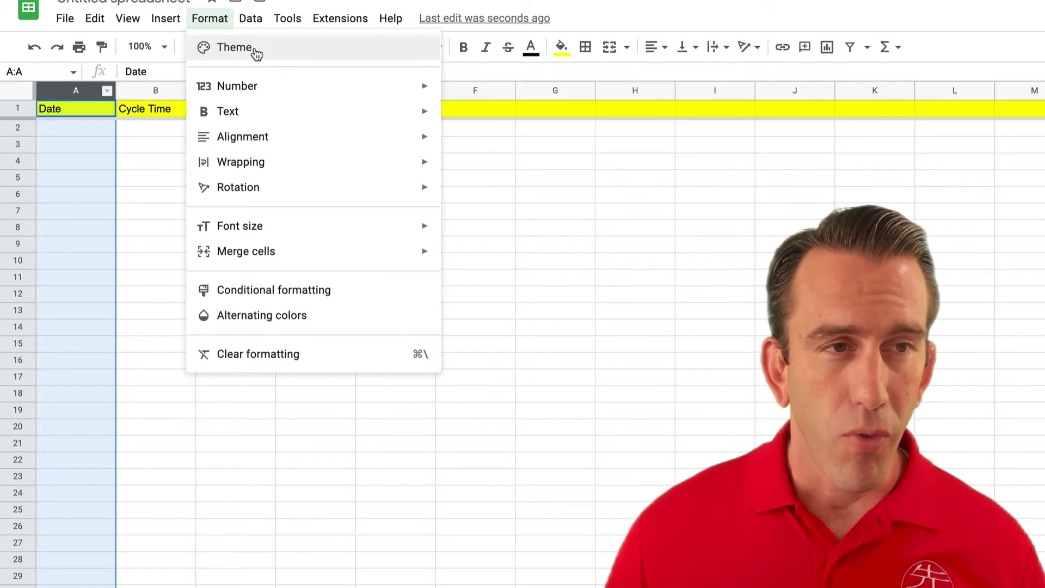
mouse_move(327, 93)
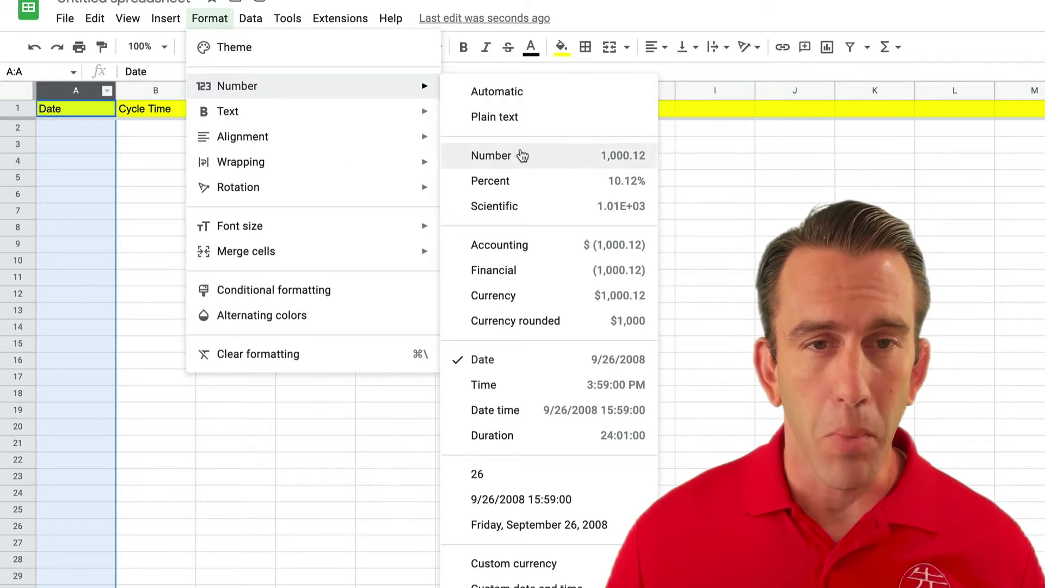
click(561, 357)
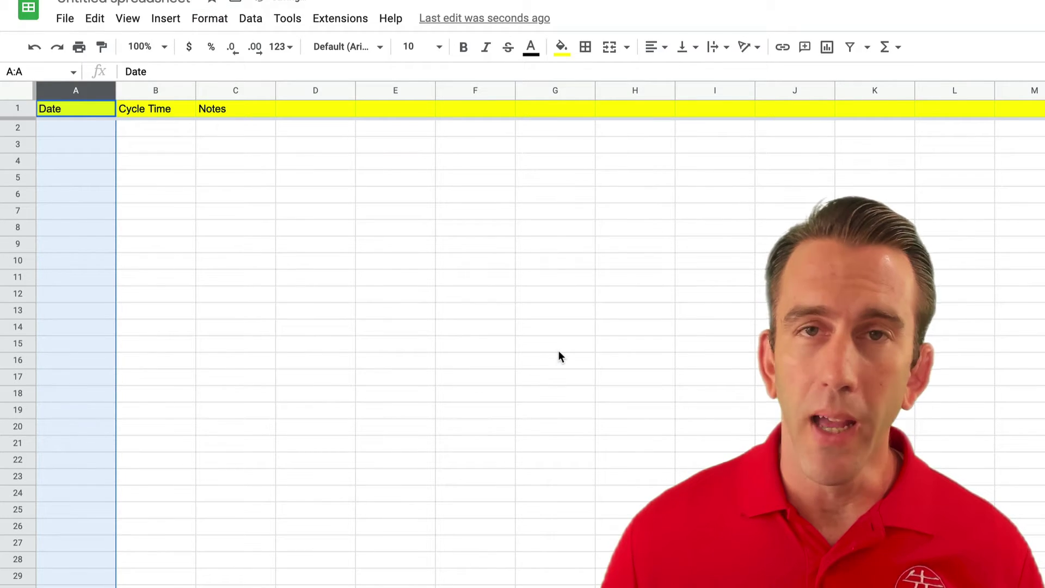
click(560, 348)
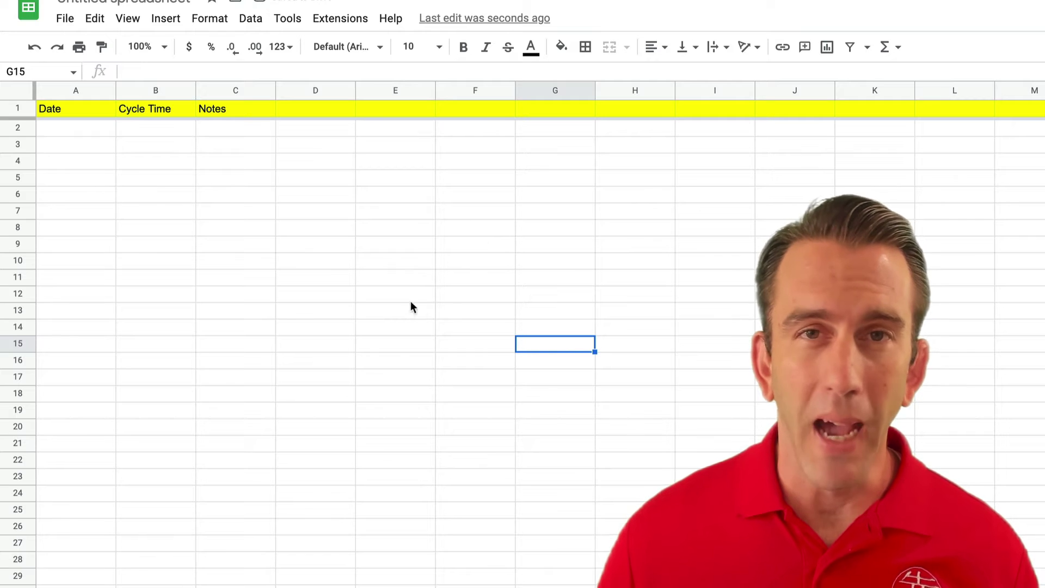
click(97, 133)
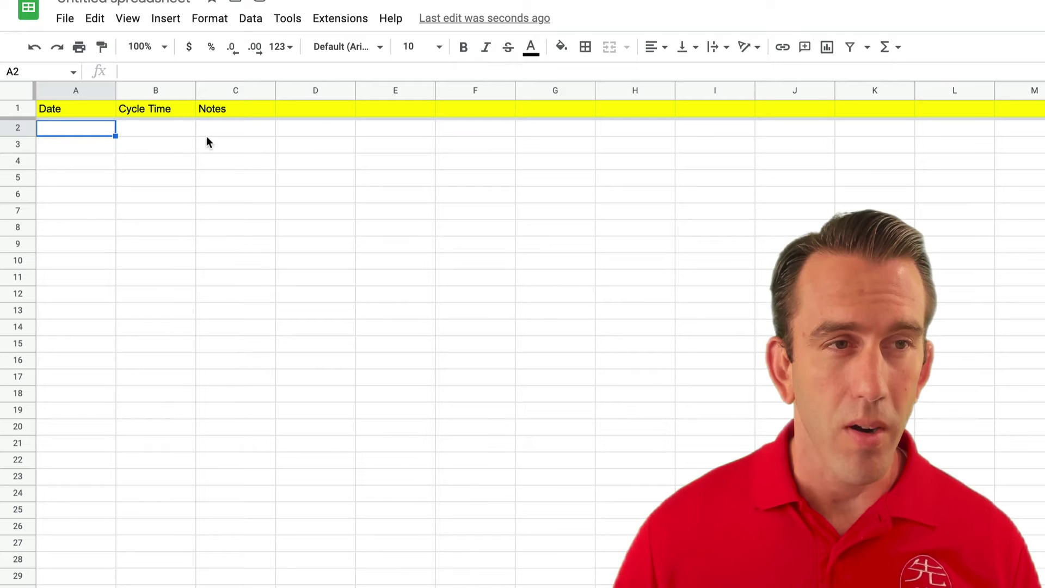
Add a Data validation rule on A2 requiring a valid date, with a warning on invalid input.
click(250, 20)
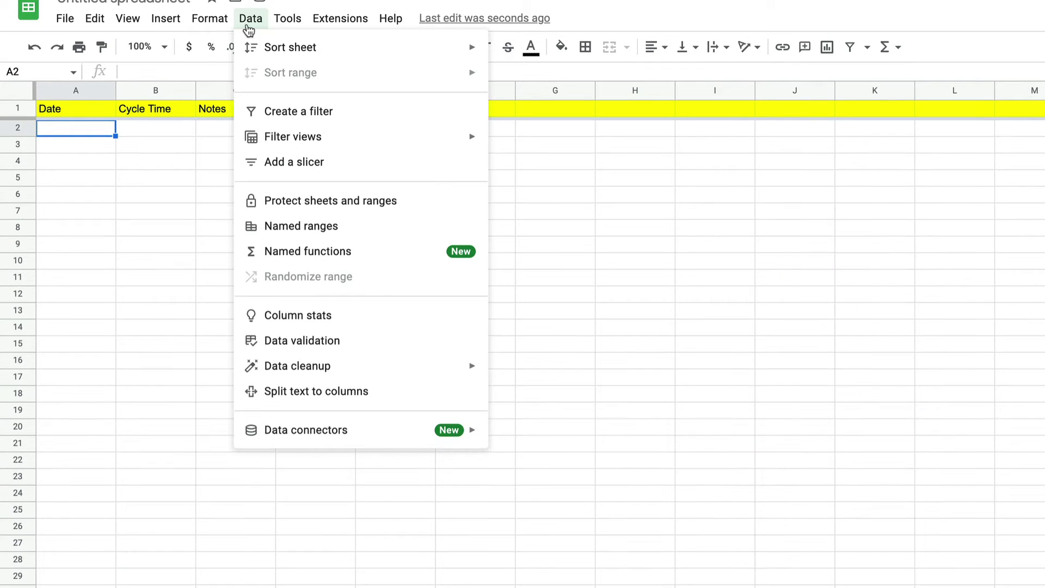
click(355, 343)
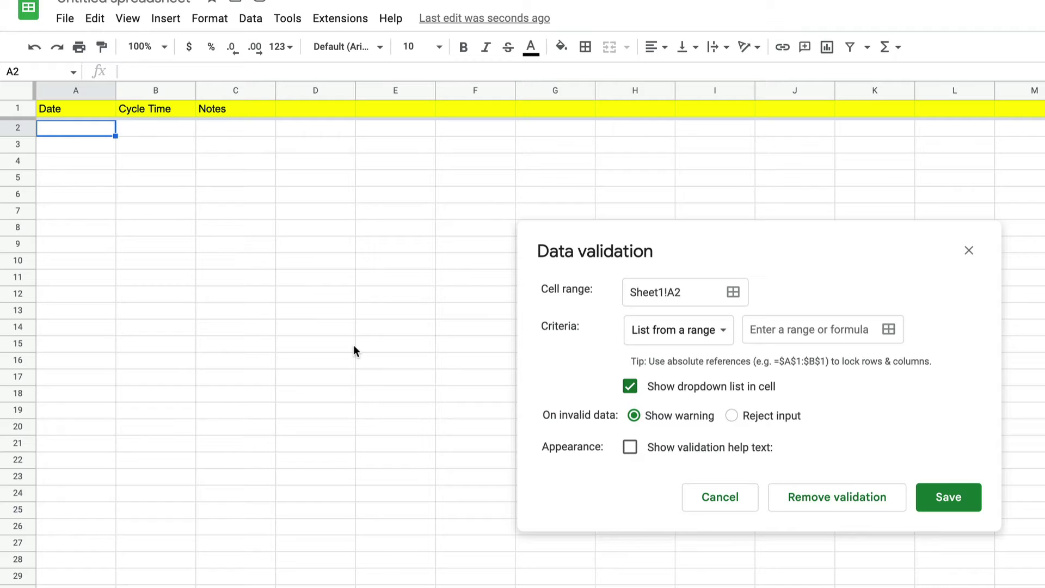
click(653, 332)
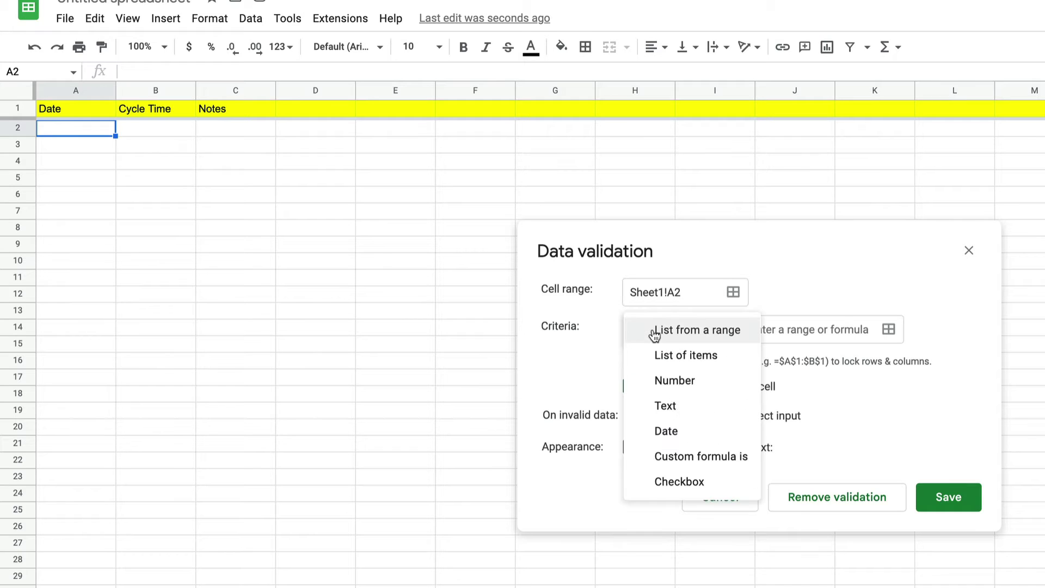
click(685, 431)
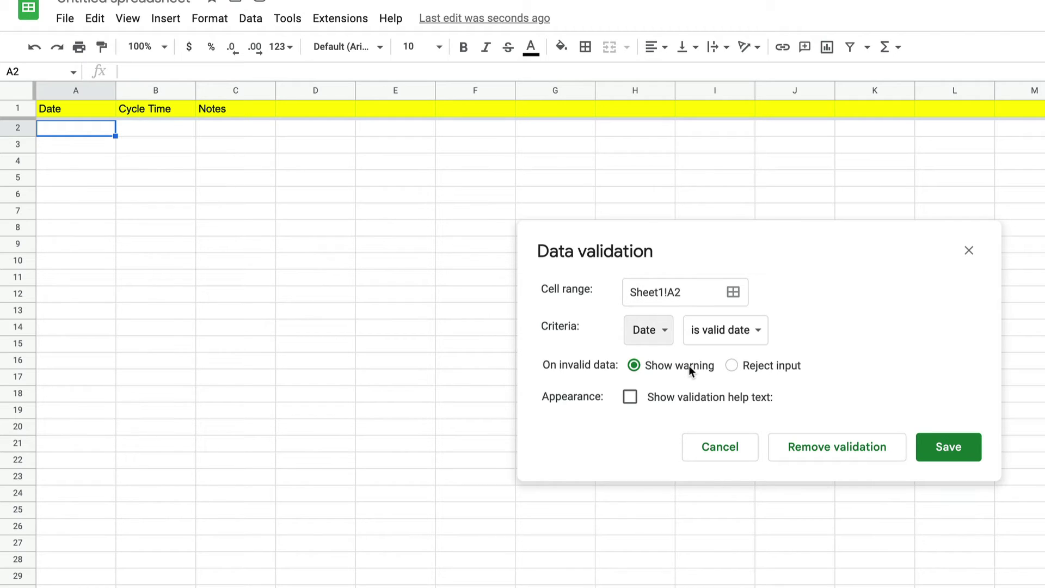
click(933, 443)
click(630, 348)
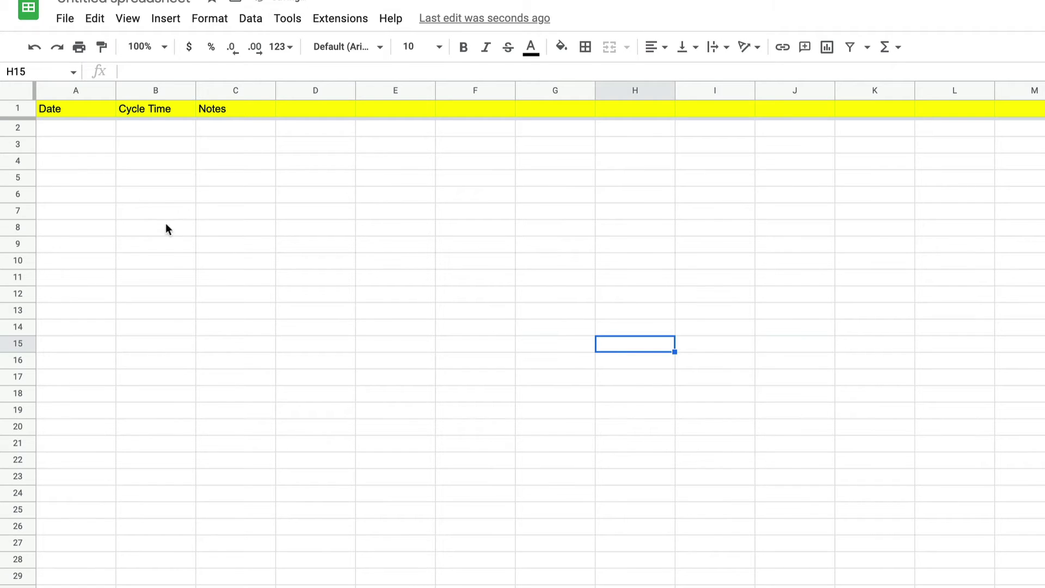
Pick October 13, 2022 into A2 from the date picker.
double_click(100, 145)
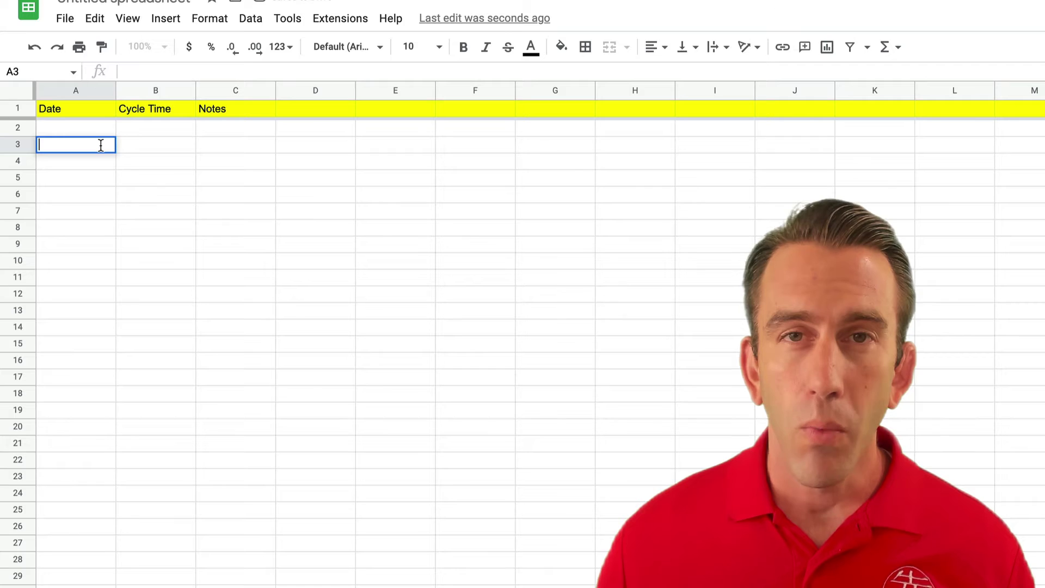
click(156, 175)
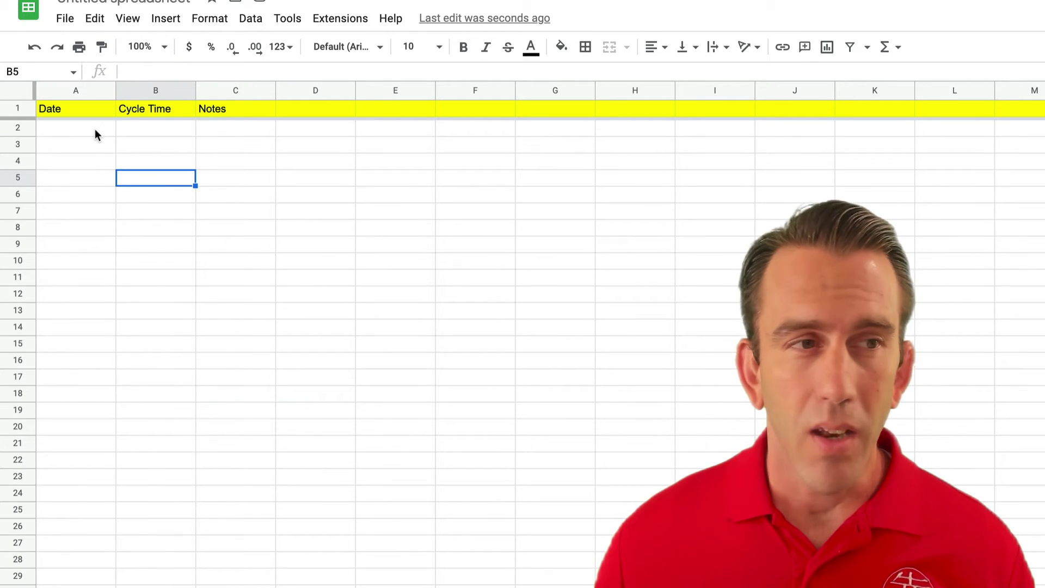
double_click(95, 129)
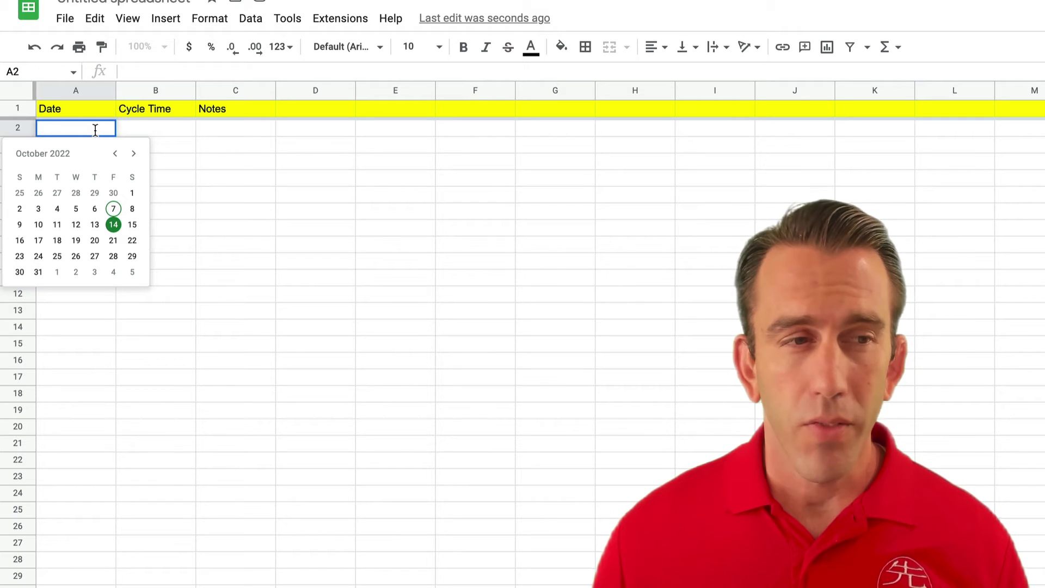
click(95, 222)
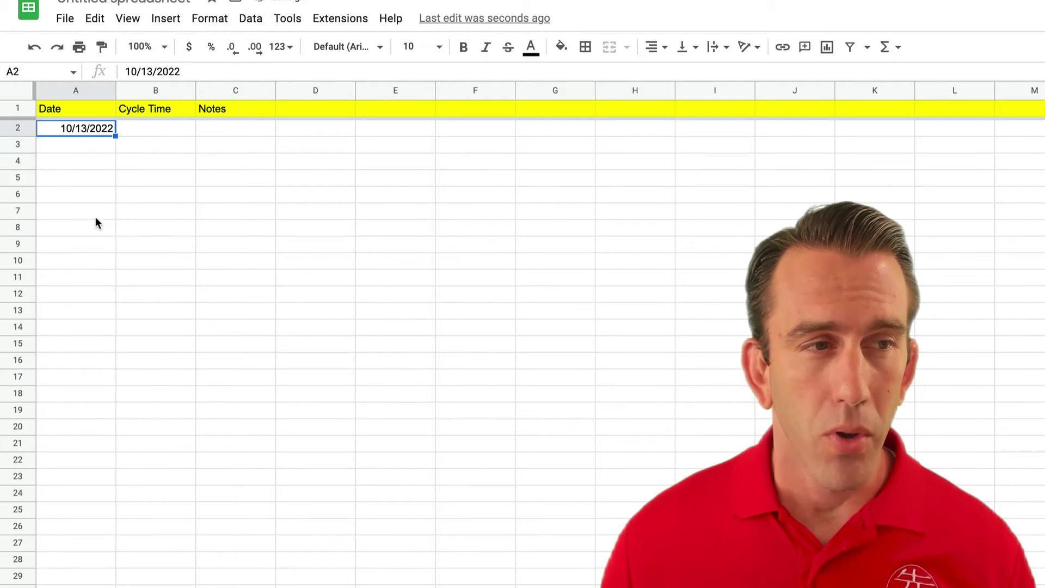
click(149, 212)
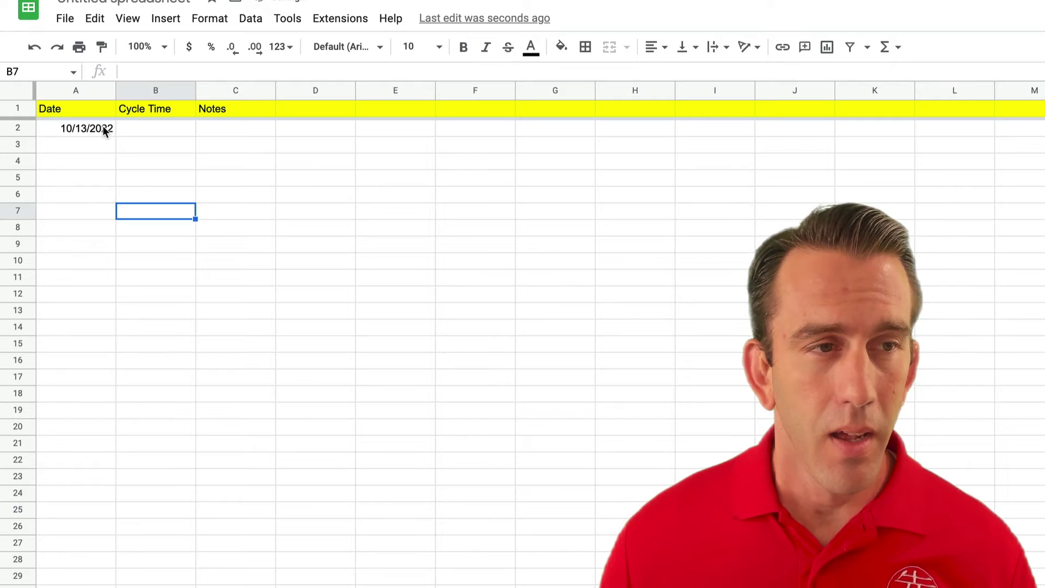
click(104, 132)
Enter the letter A in A2 to trigger the 'Input must be a valid date' warning.
text(A)
key(Return)
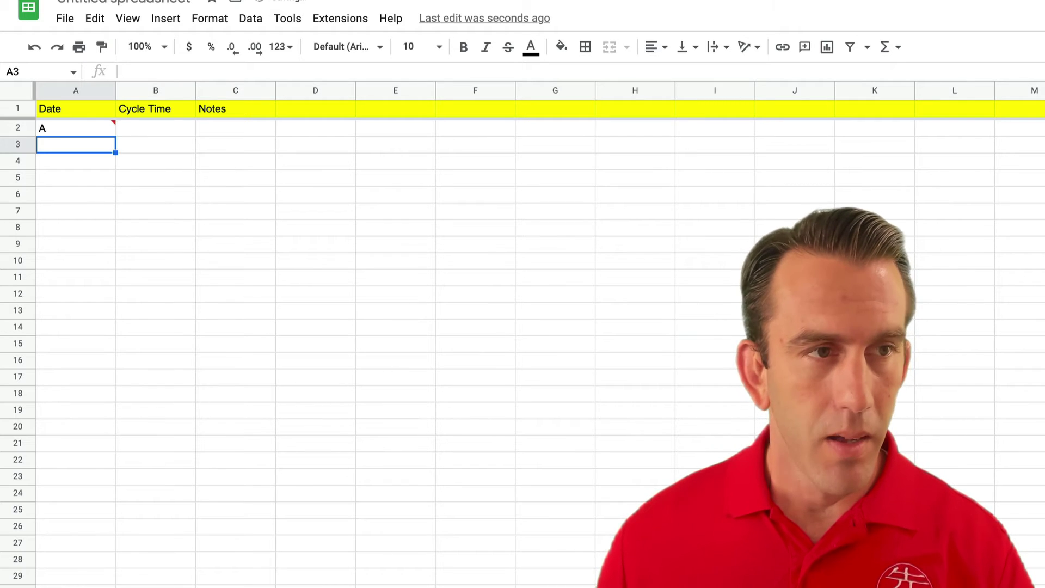
mouse_move(114, 129)
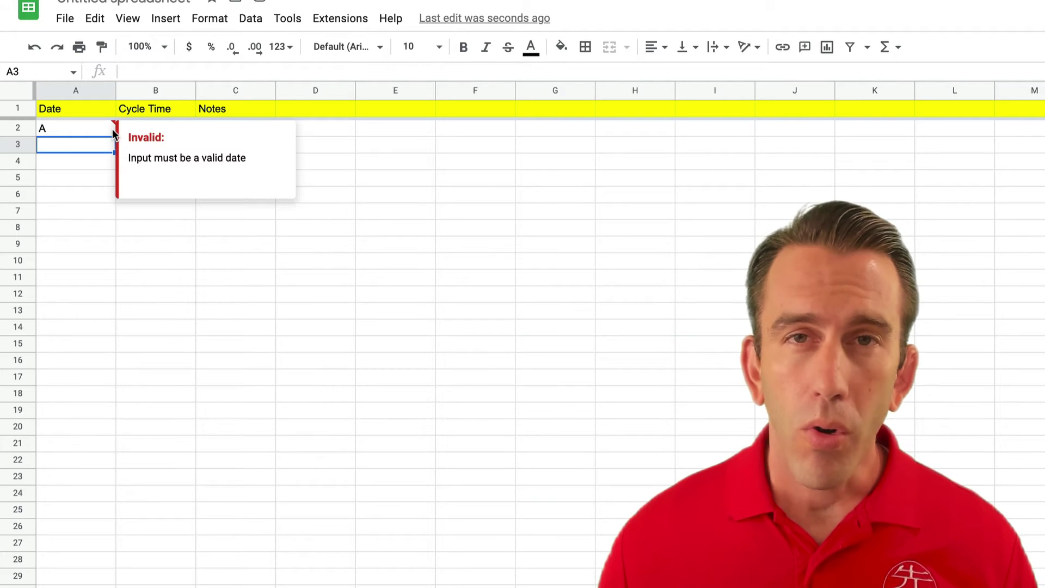
click(156, 260)
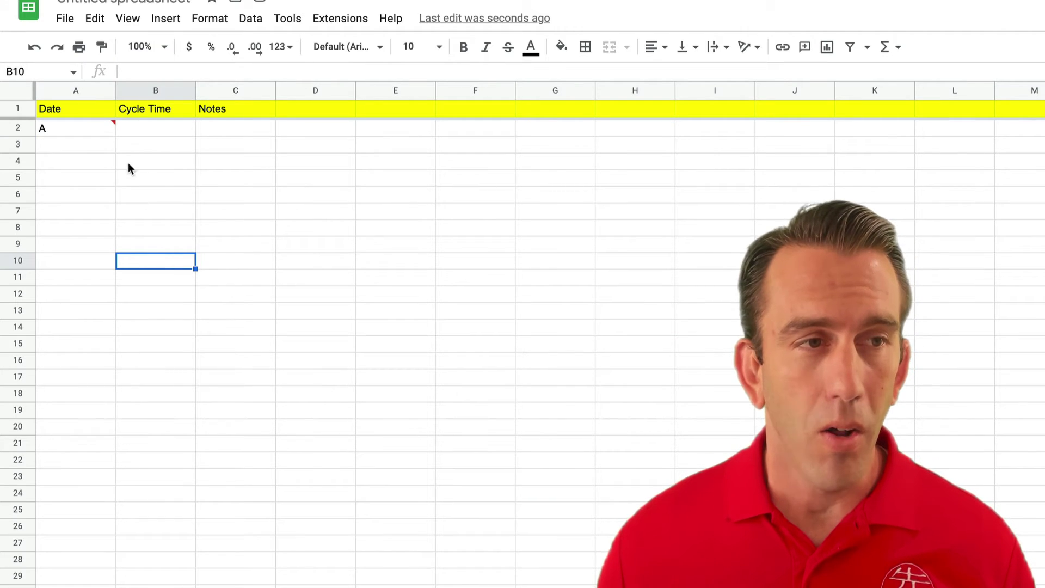
click(77, 89)
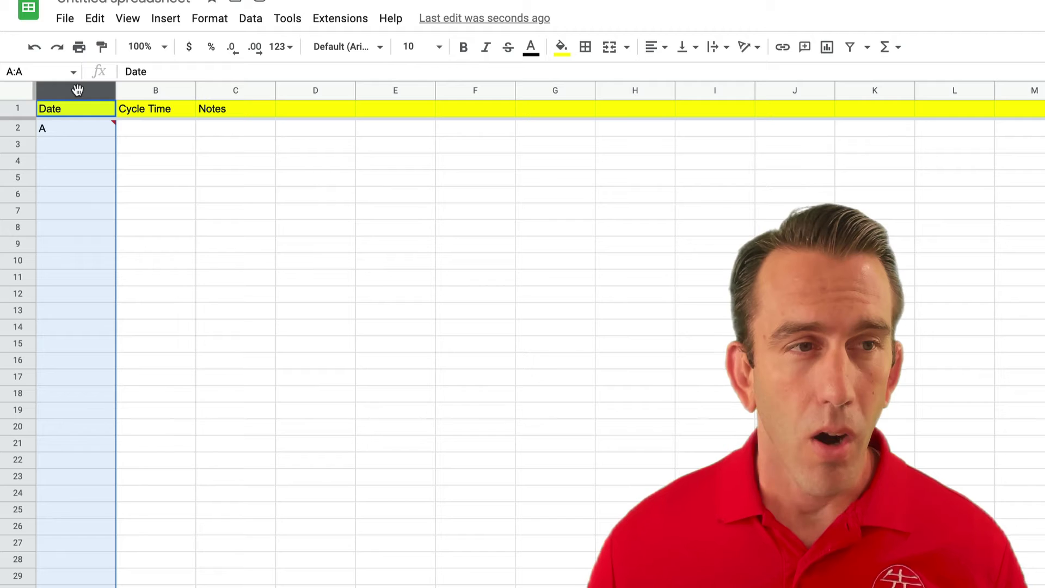
Extend the valid-date validation rule to Sheet1!A2:A1000, keeping warnings for invalid input.
click(254, 20)
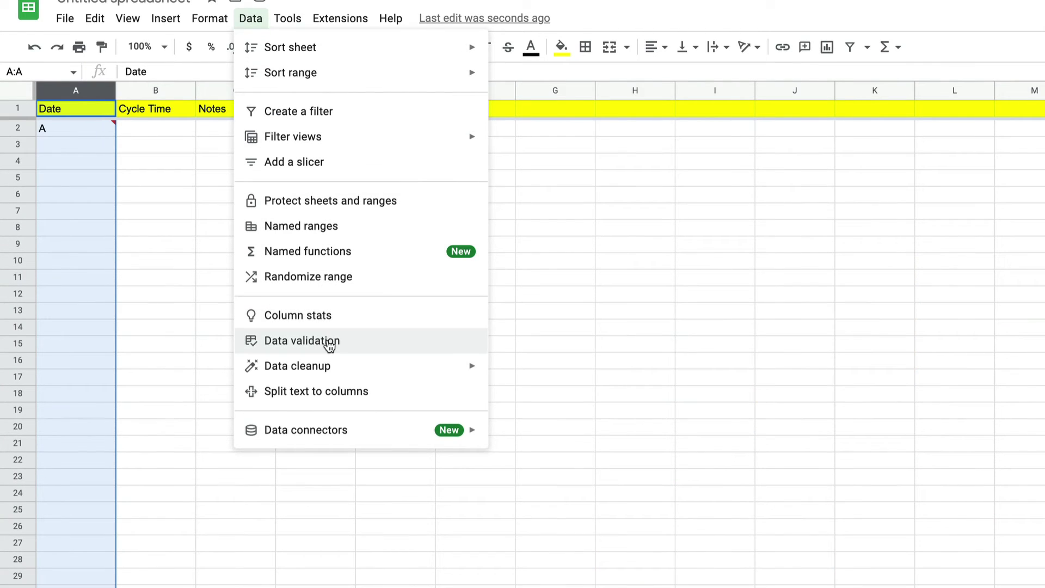
click(329, 342)
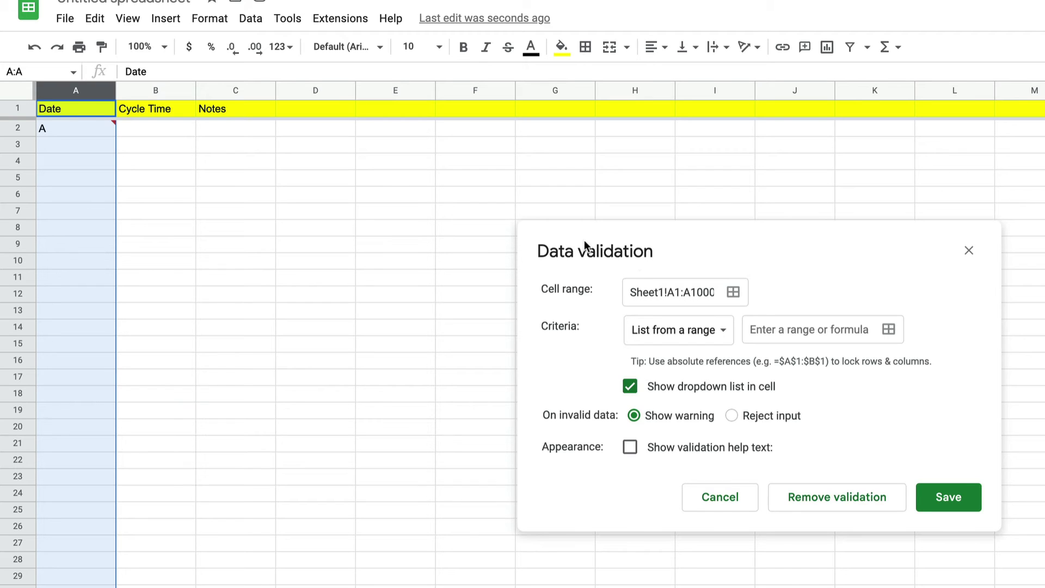
click(680, 294)
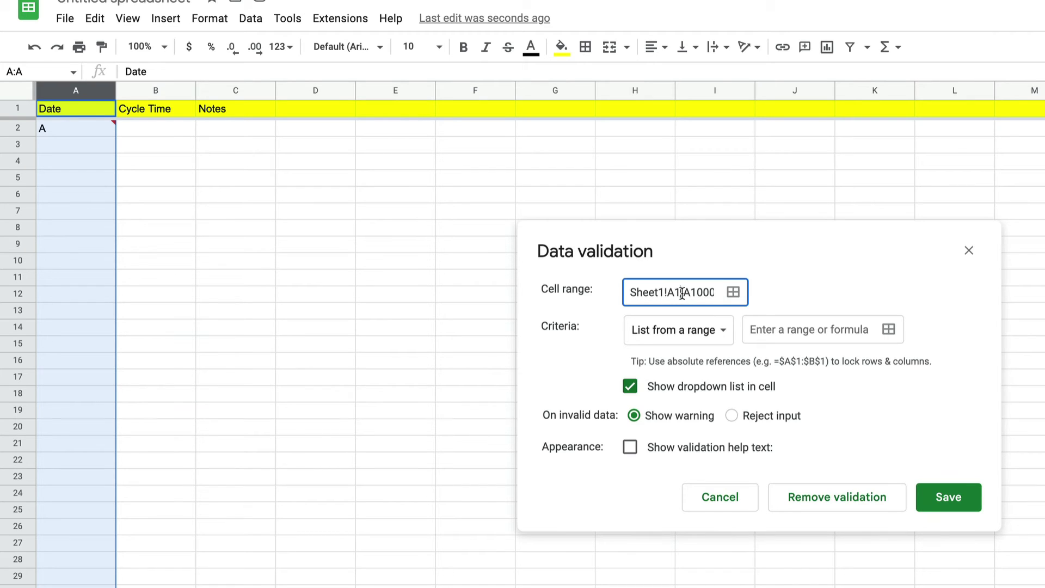
key(BackSpace)
click(706, 330)
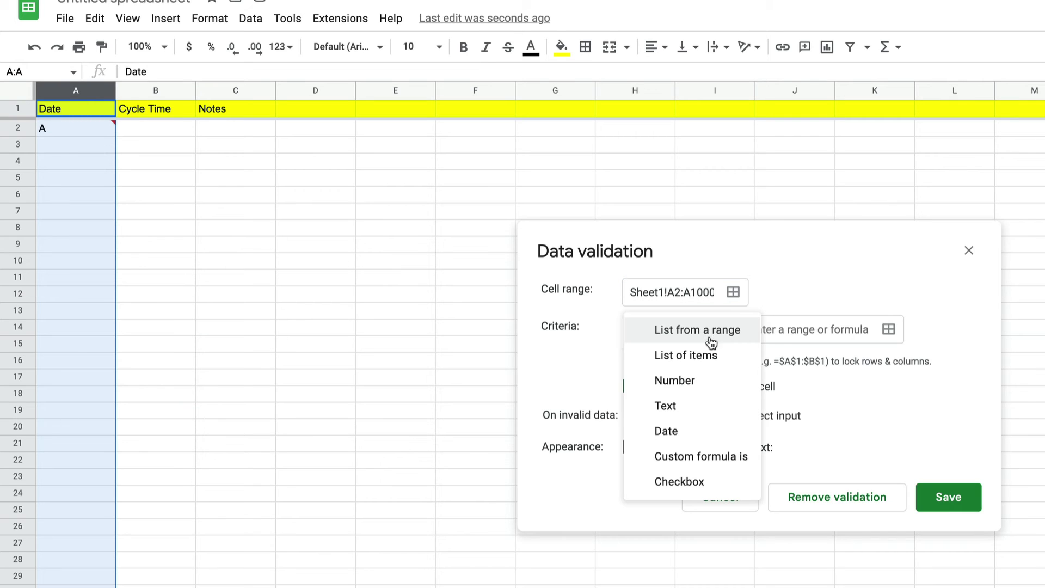
click(702, 430)
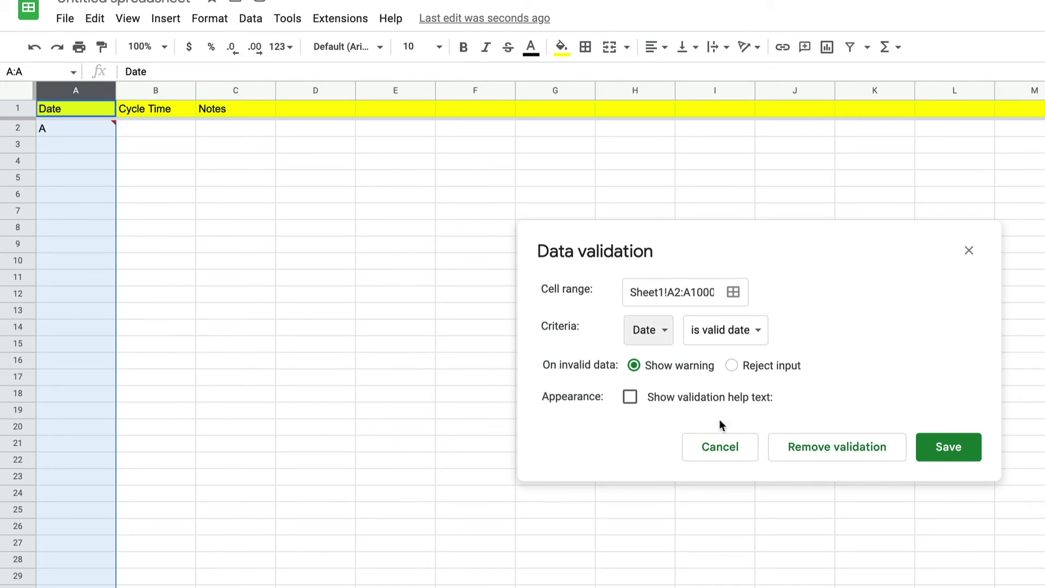
click(959, 446)
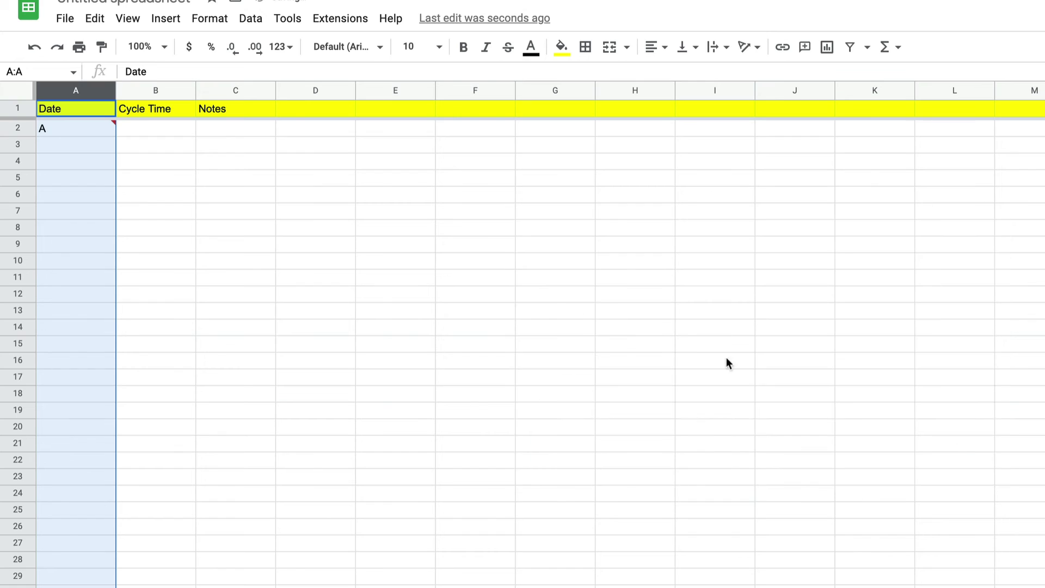
click(553, 303)
Pick October 10 and October 11, 2022 for A2 and A3 from the date picker.
click(77, 129)
double_click(77, 128)
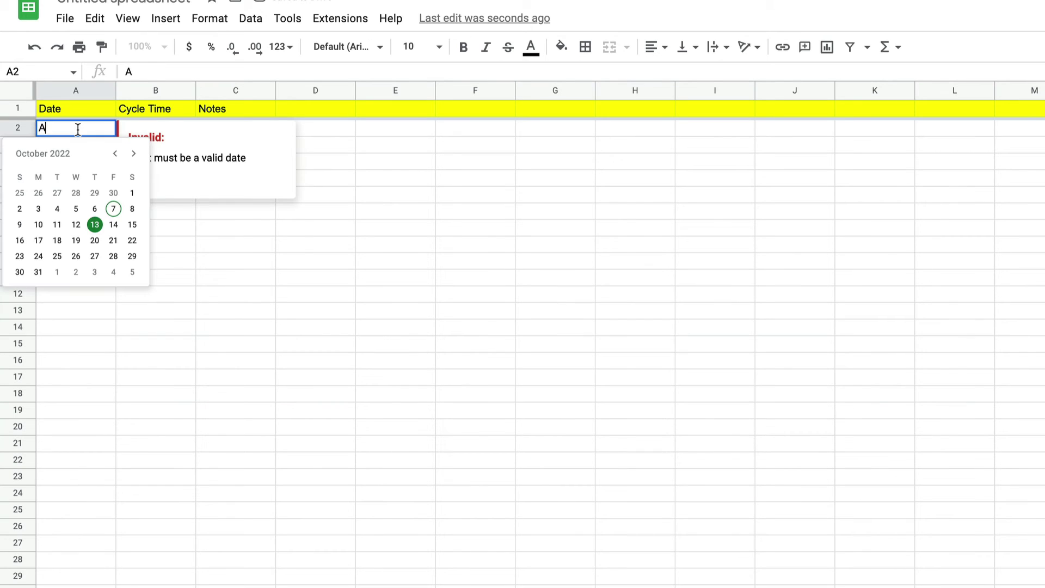
click(44, 223)
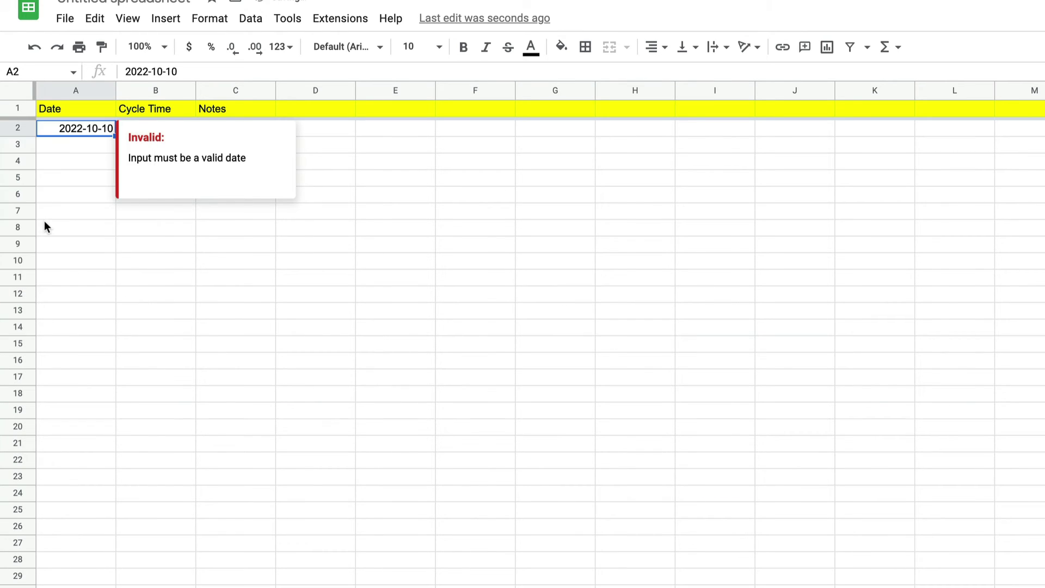
click(210, 251)
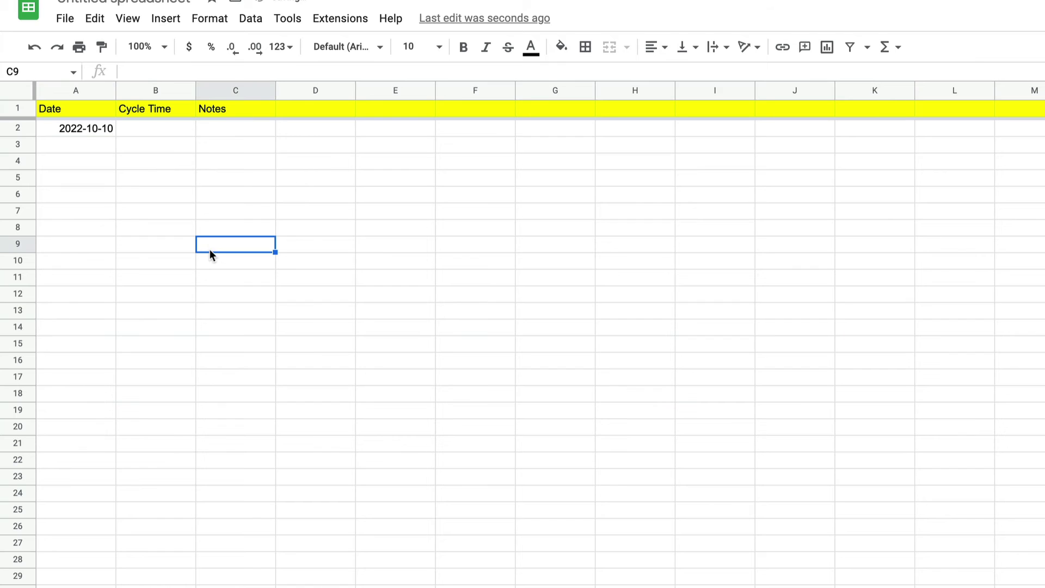
double_click(98, 146)
click(58, 242)
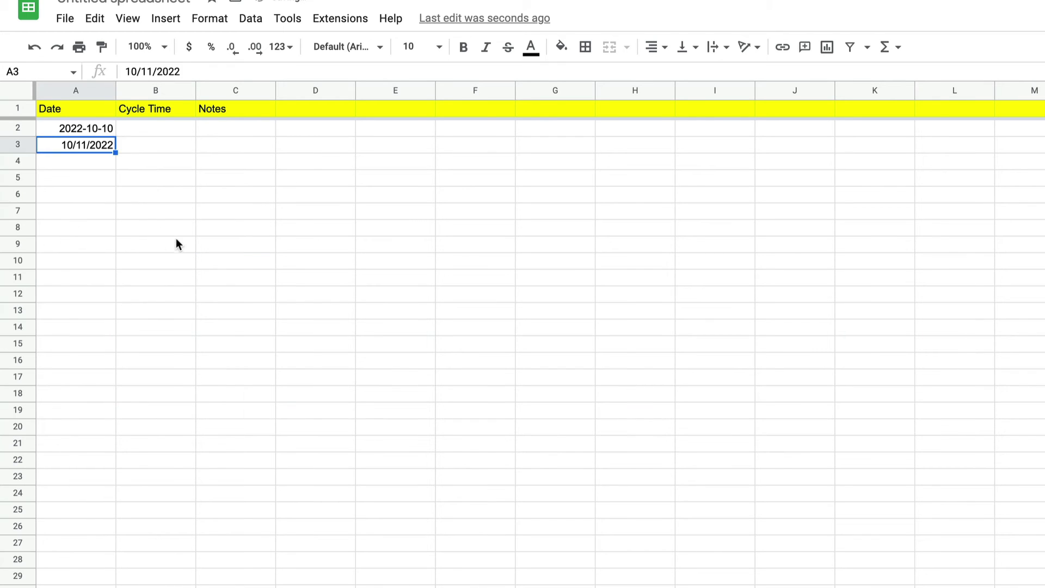
click(180, 240)
Pick October 12 and October 13, 2022 for A4 and A5 from the date picker.
double_click(98, 164)
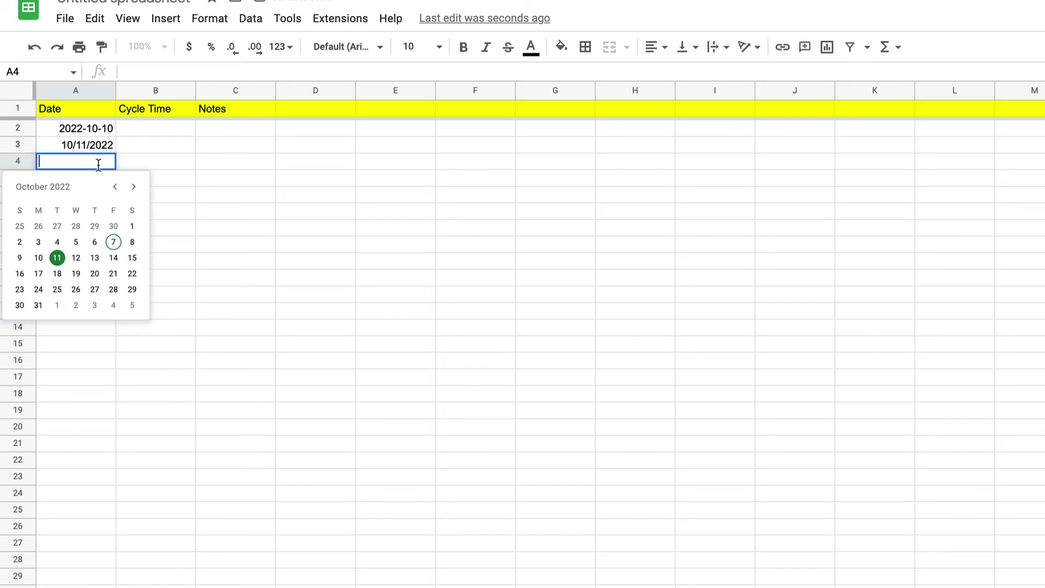
click(77, 257)
click(223, 265)
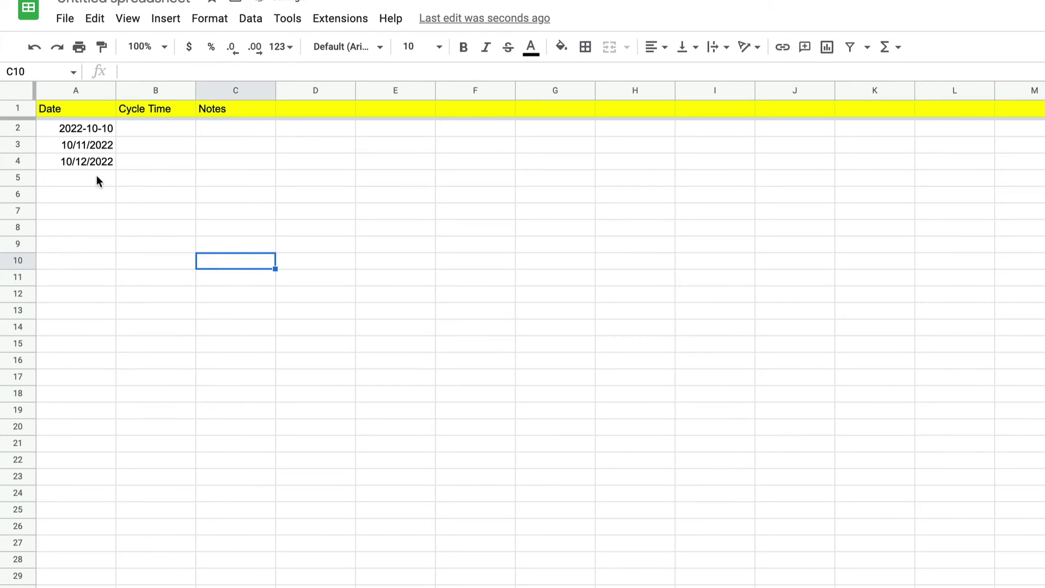
double_click(98, 177)
click(94, 275)
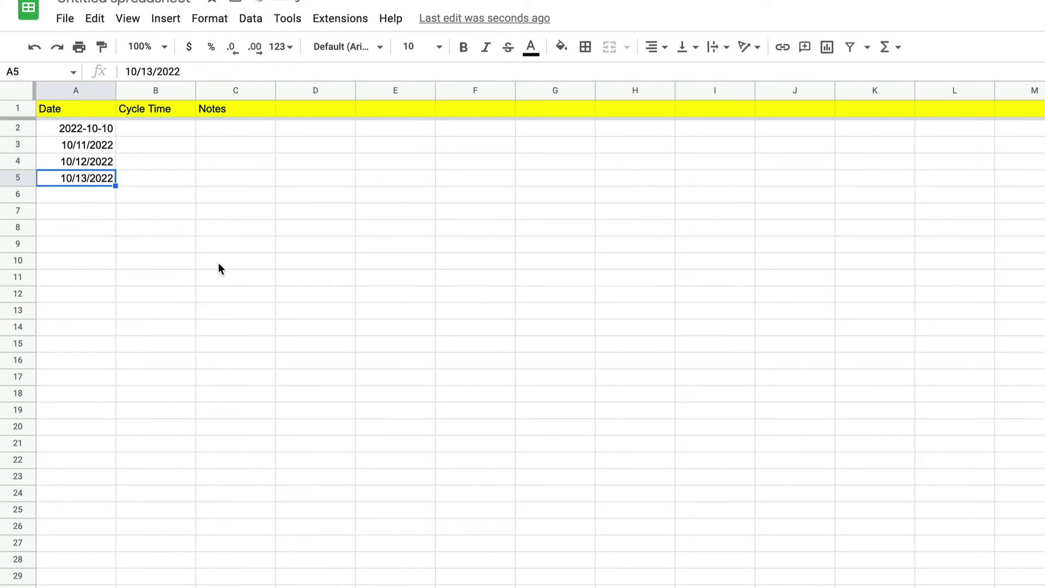
click(218, 262)
click(90, 132)
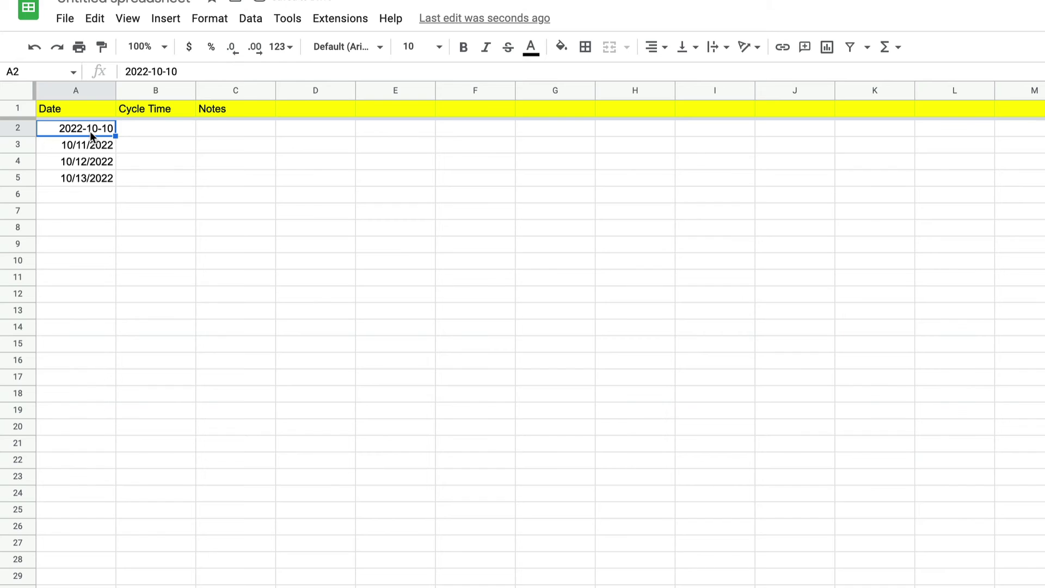
click(80, 90)
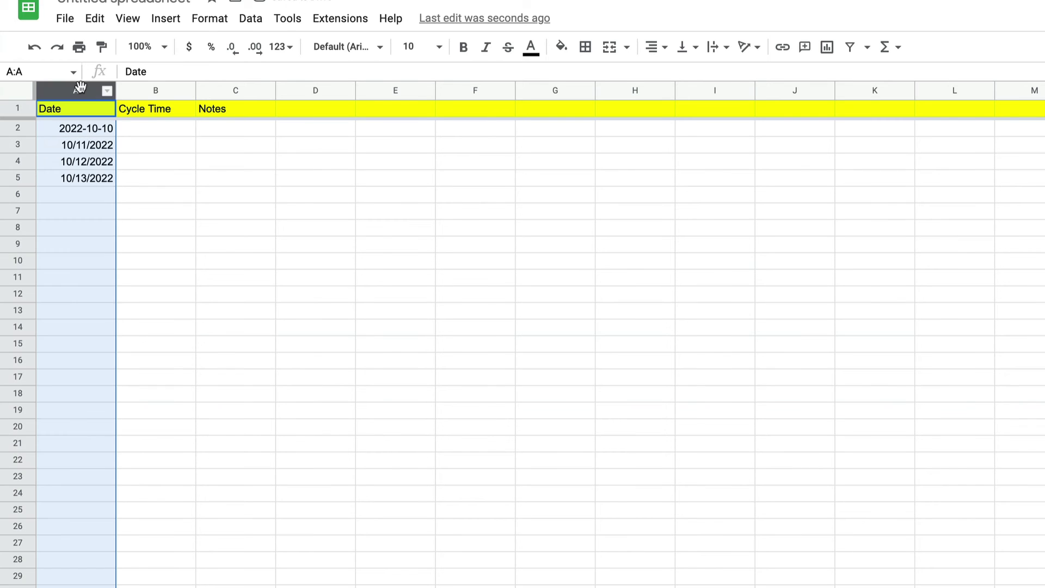
Reapply the Date format to column A so A2 reads 10/10/2022.
click(209, 18)
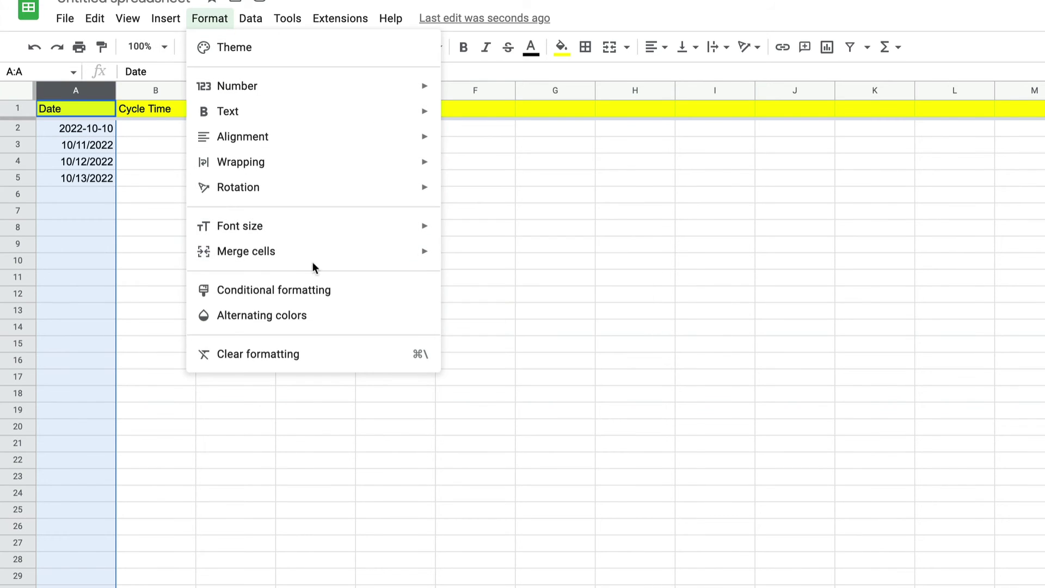
mouse_move(338, 96)
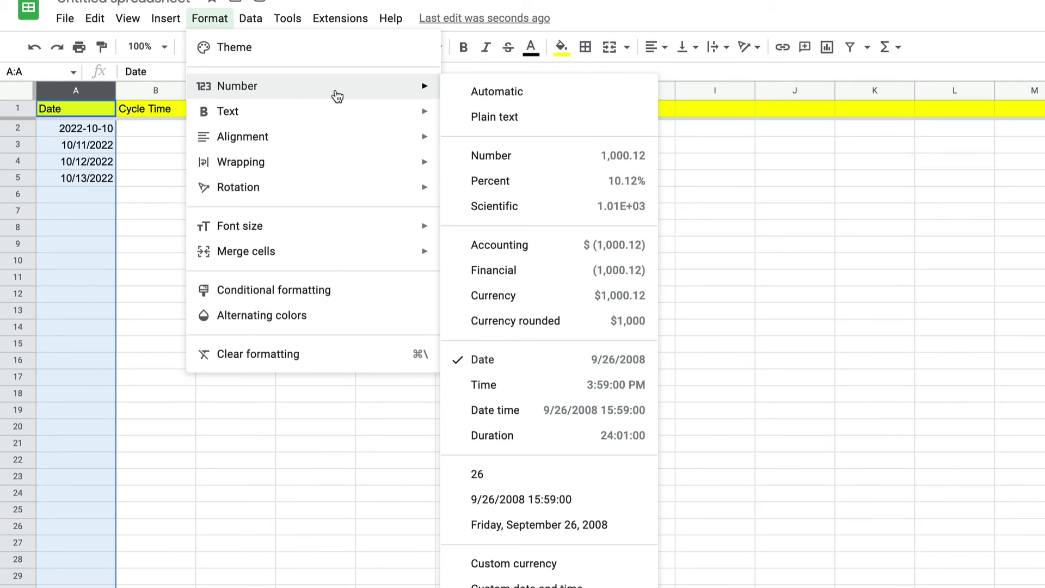
click(539, 358)
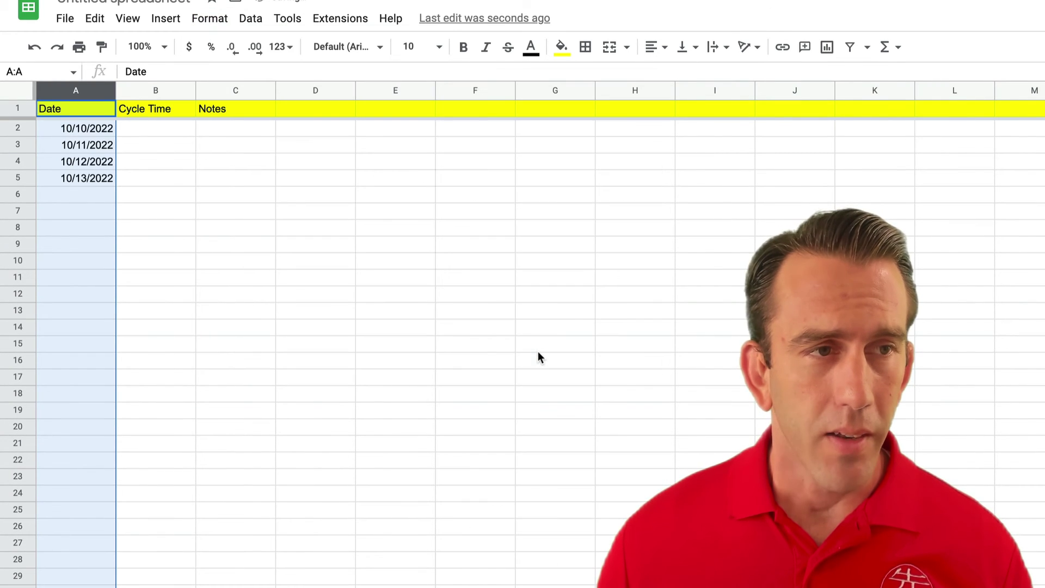
click(468, 314)
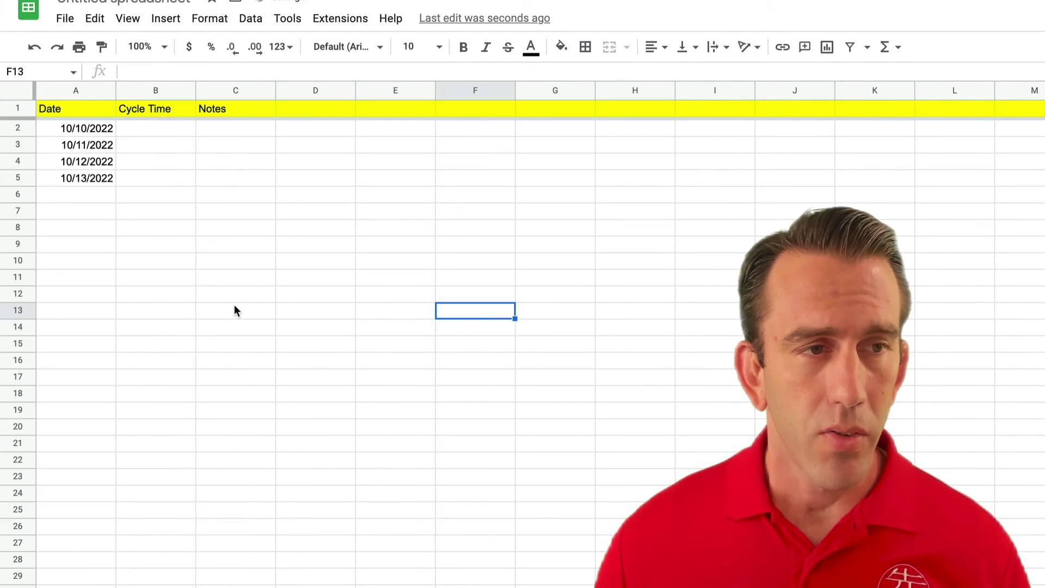
Enter 7/12/2022 in A6 by navigating the date picker to July 2022.
double_click(103, 194)
click(133, 220)
click(133, 220)
click(134, 221)
click(134, 221)
click(133, 221)
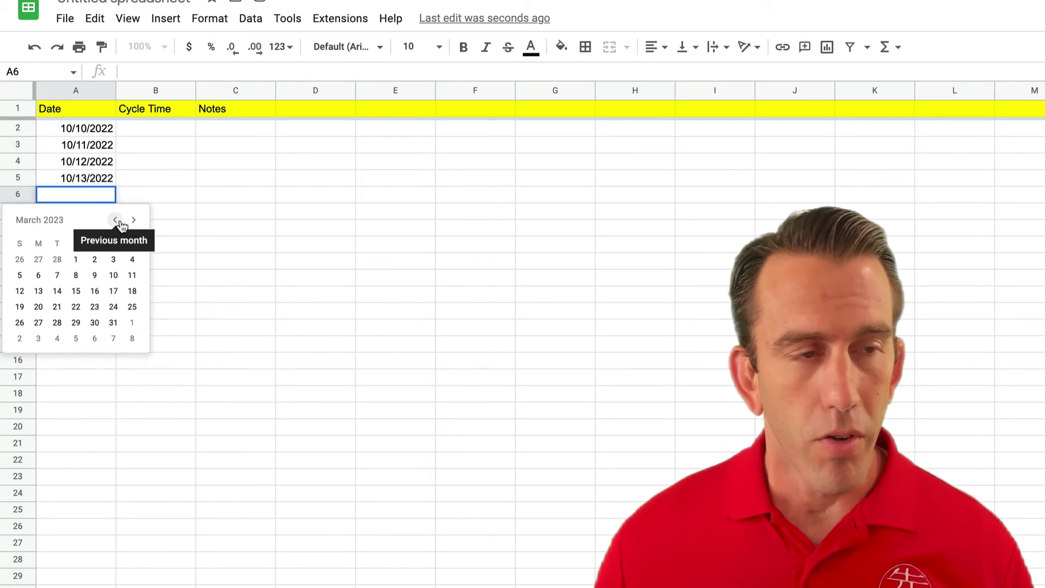
click(120, 223)
click(120, 222)
click(120, 222)
click(120, 222)
click(120, 222)
click(120, 222)
click(120, 222)
click(120, 223)
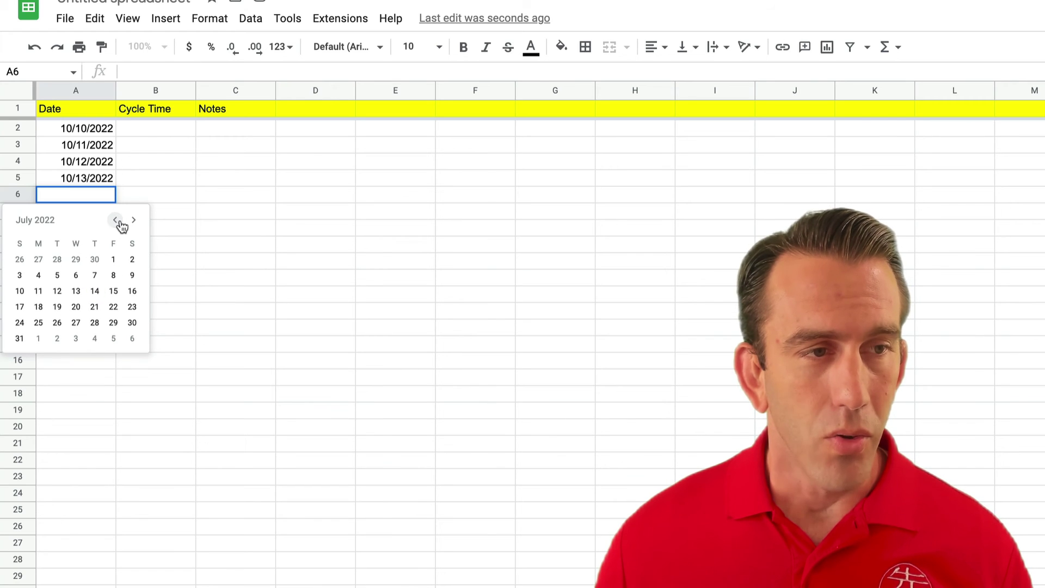
click(57, 290)
click(277, 295)
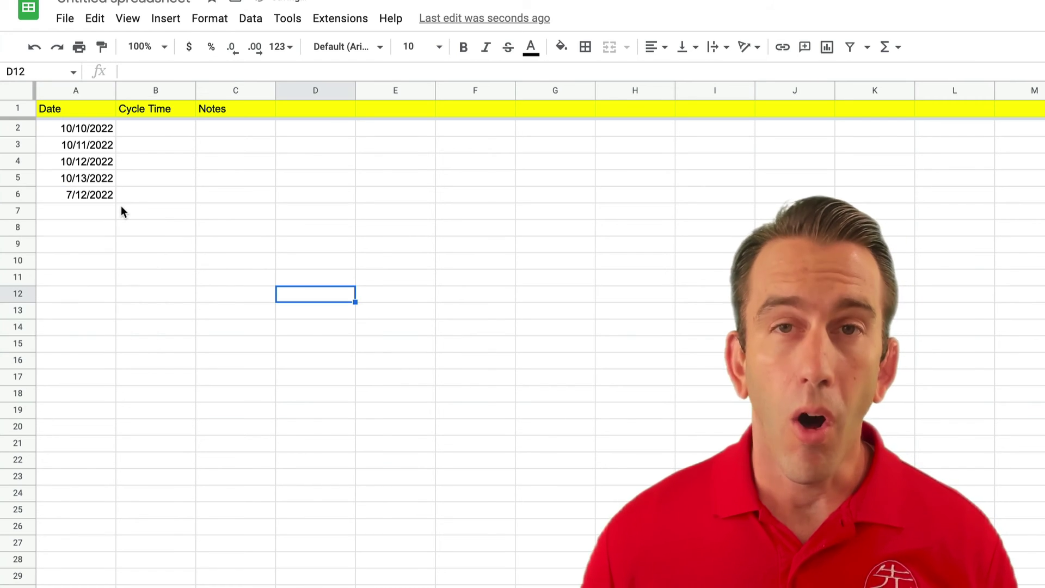